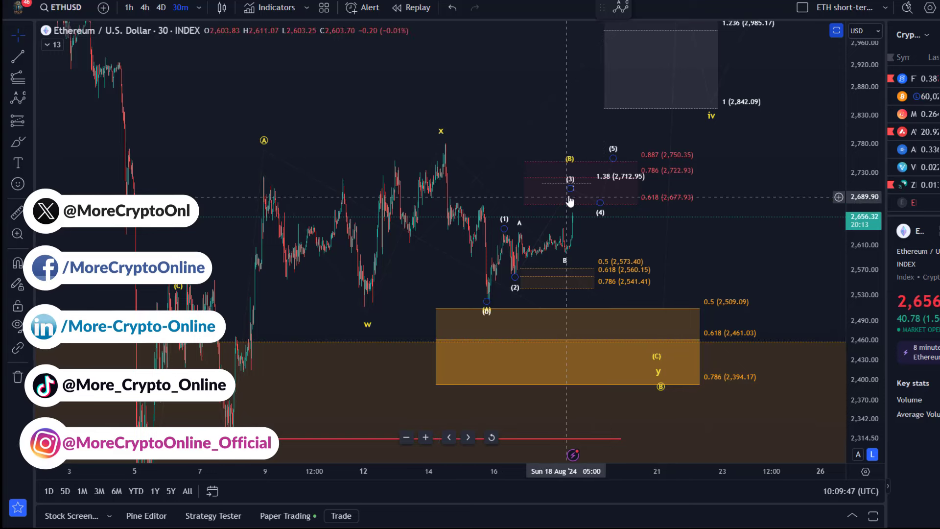
- Select and deselect the Elliott wave count on the ETHUSD chart a few times
click(660, 374)
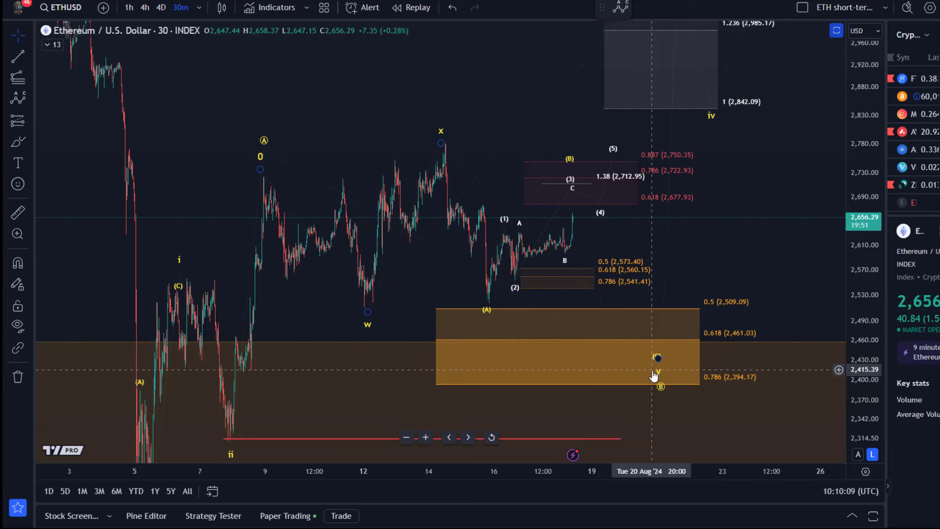
click(424, 267)
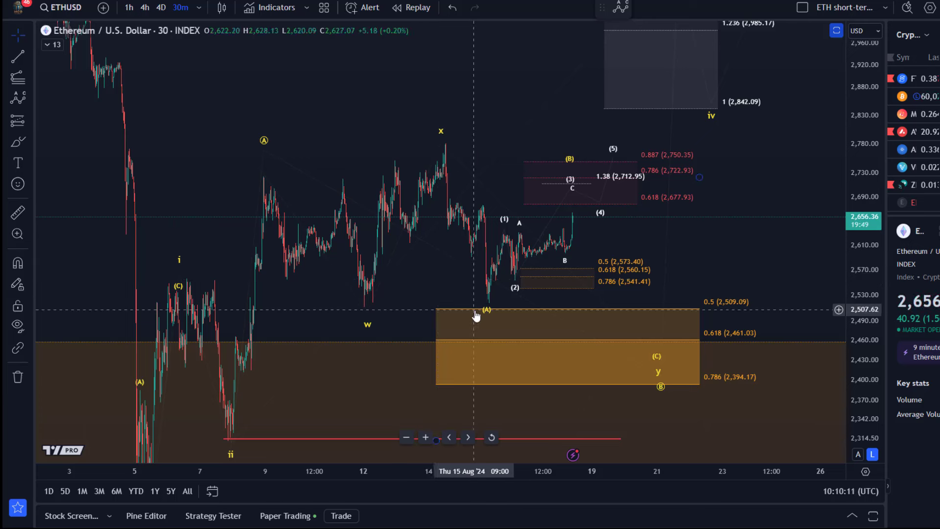
click(487, 300)
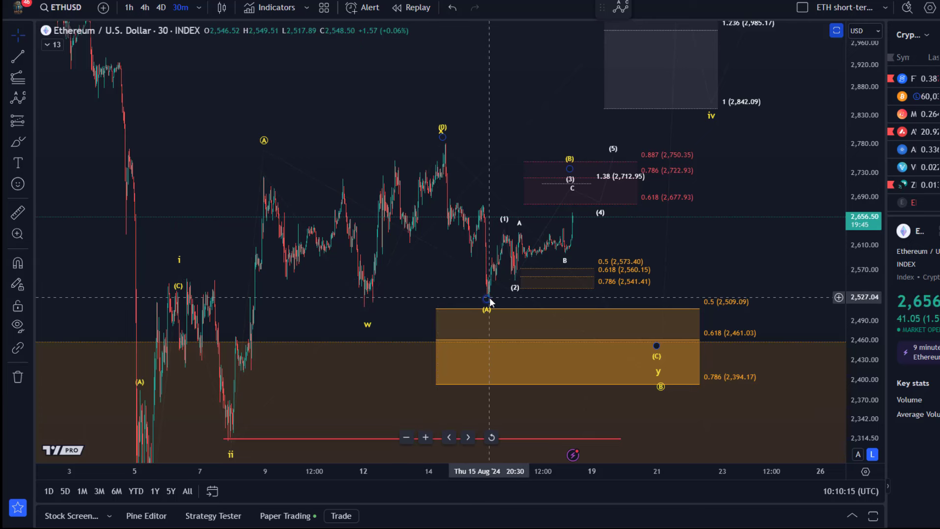
click(493, 305)
click(487, 300)
- Pan and stretch the price scale around the recent waves, then choose the Brush tool
drag(345, 98, 325, 84)
scroll(865, 231, down, 4)
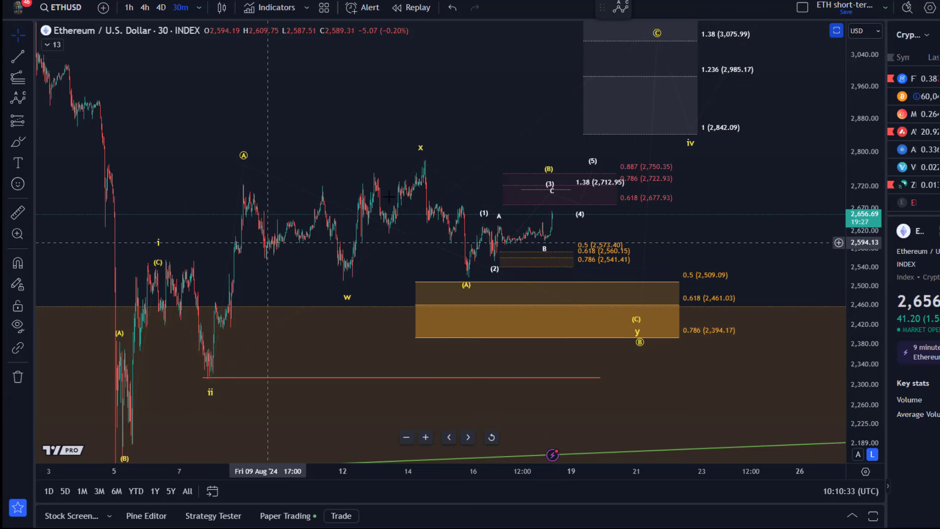
drag(866, 286, 866, 264)
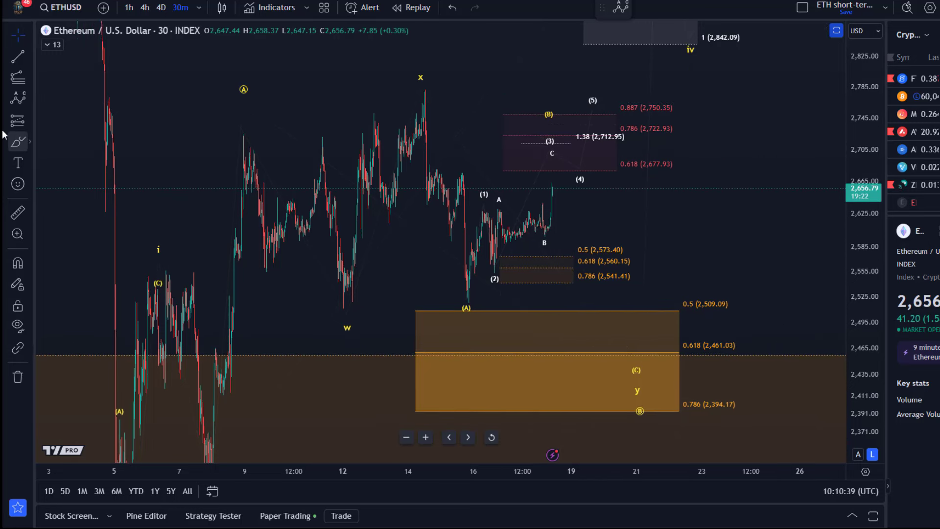
click(18, 143)
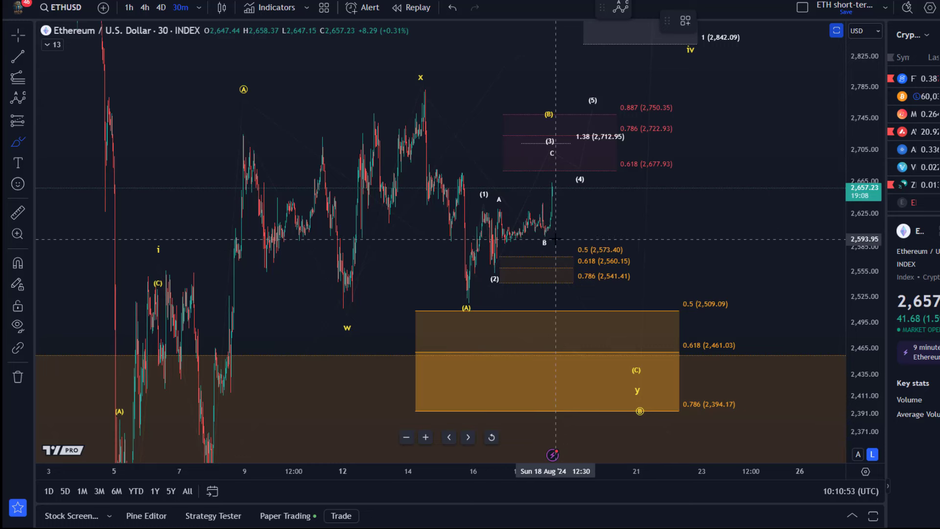
drag(537, 235, 555, 231)
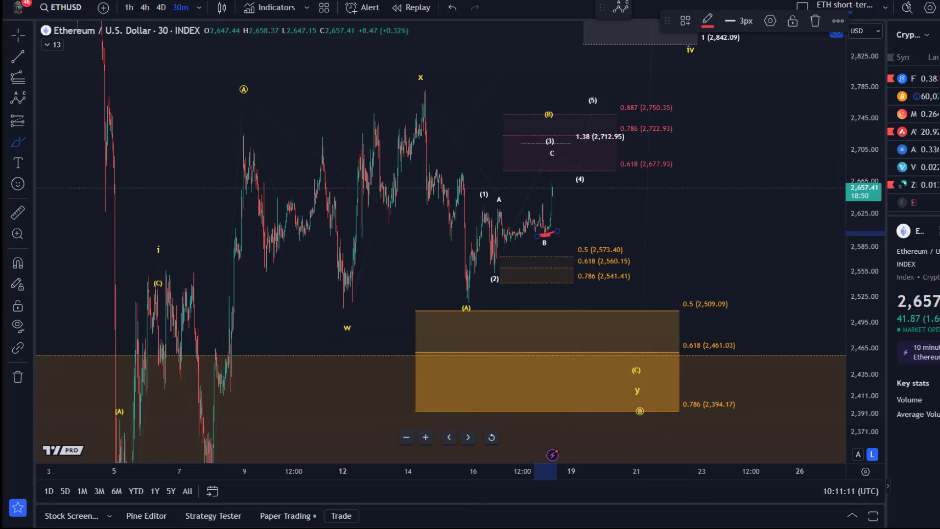
click(452, 8)
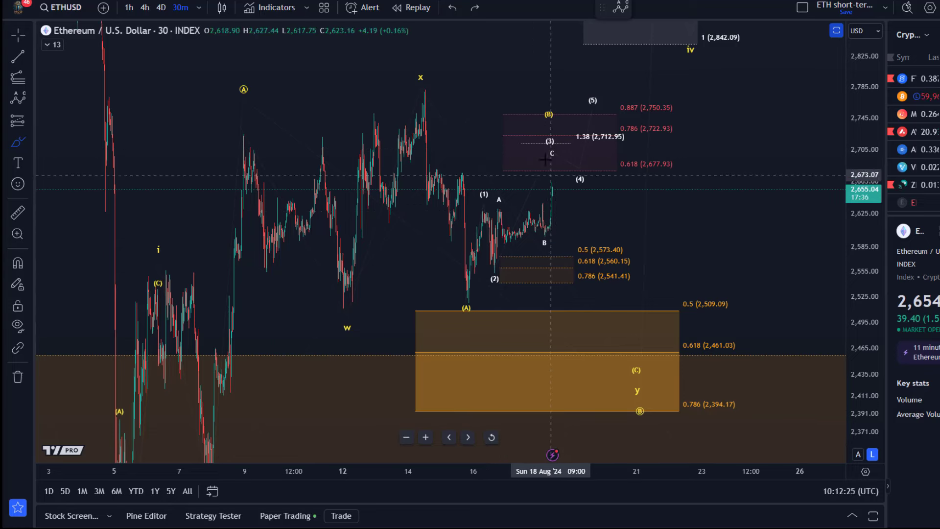
click(549, 125)
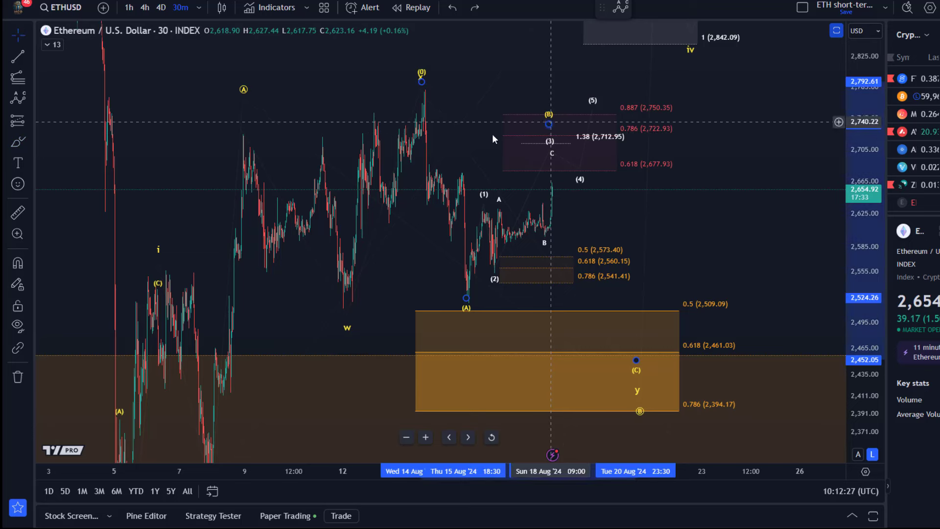
key(Delete)
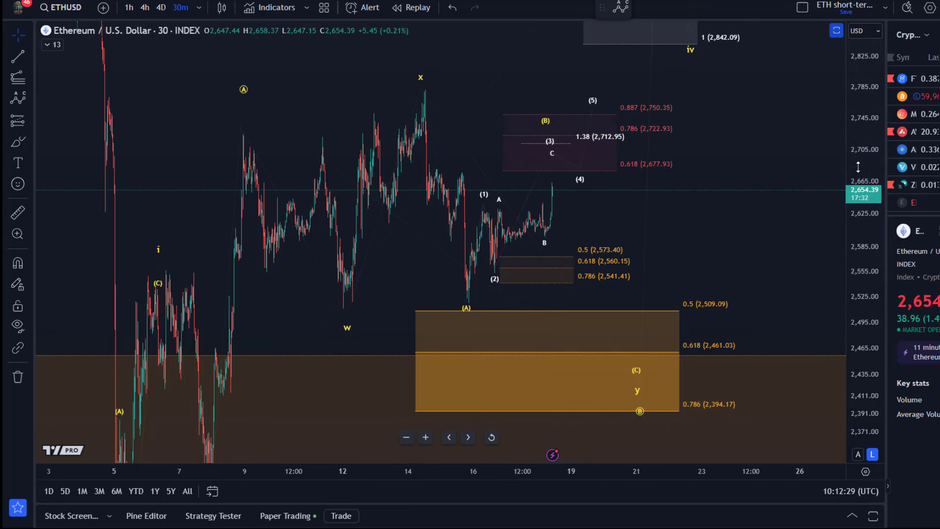
drag(855, 156, 857, 191)
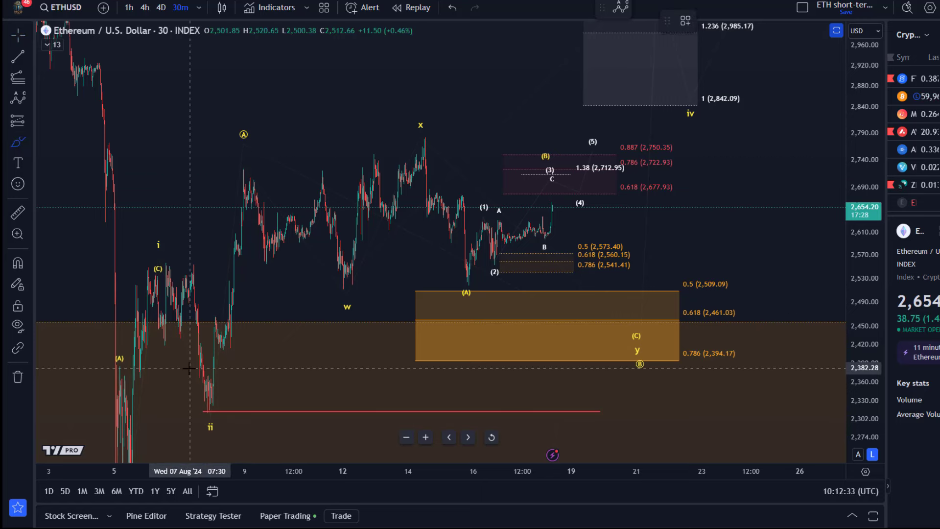
mouse_move(214, 392)
mouse_down()
mouse_move(241, 170)
mouse_move(261, 168)
mouse_move(607, 325)
mouse_move(629, 346)
mouse_move(667, 37)
mouse_up()
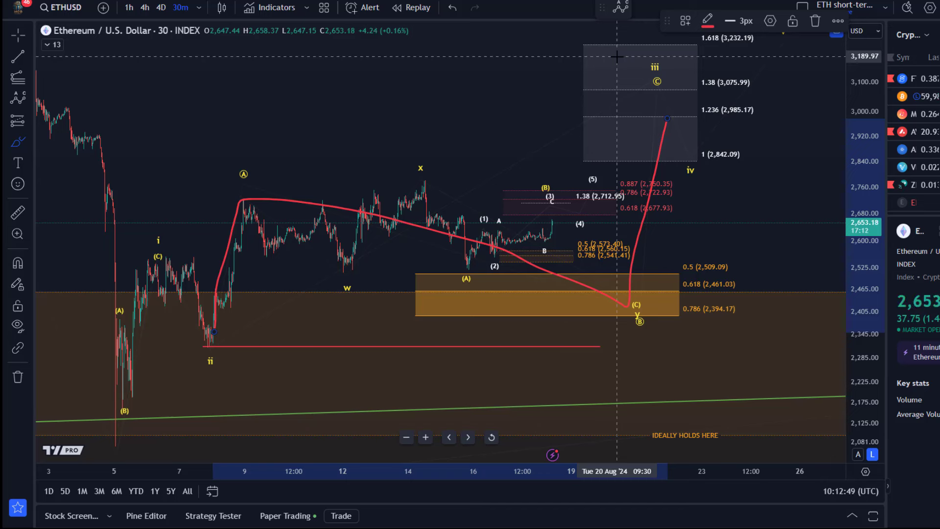
mouse_move(715, 258)
mouse_down()
mouse_move(671, 262)
mouse_move(673, 338)
mouse_move(750, 343)
mouse_move(745, 256)
mouse_move(676, 256)
mouse_move(684, 302)
mouse_up()
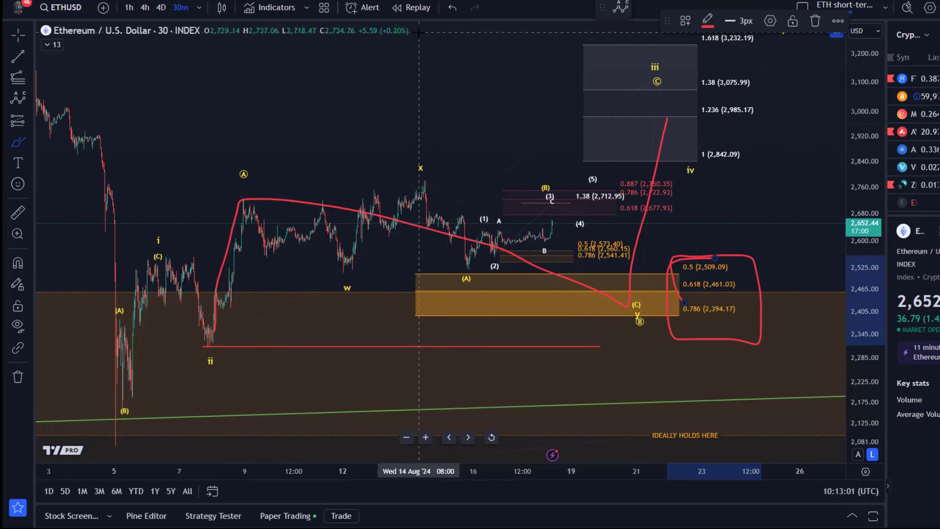
click(446, 13)
click(446, 13)
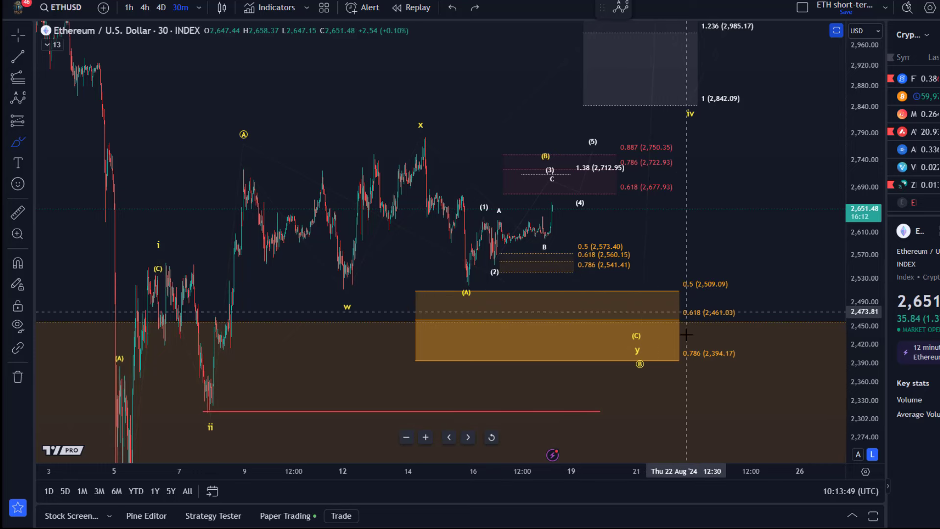
- Sketch a red ellipse around the lower orange zone and a curve up to iv, then undo both
mouse_move(613, 303)
mouse_down()
mouse_move(710, 348)
mouse_move(539, 338)
mouse_move(631, 321)
mouse_move(696, 88)
mouse_up()
key(Escape)
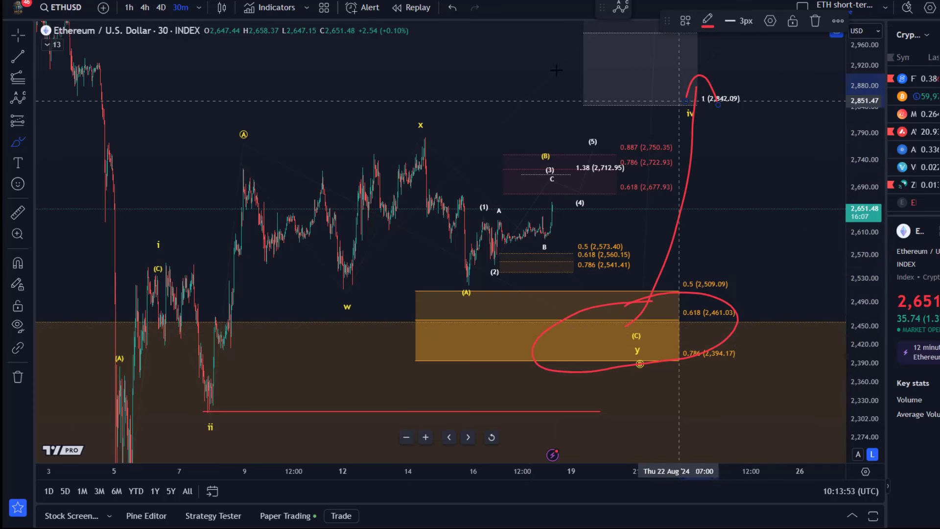
click(452, 17)
click(452, 16)
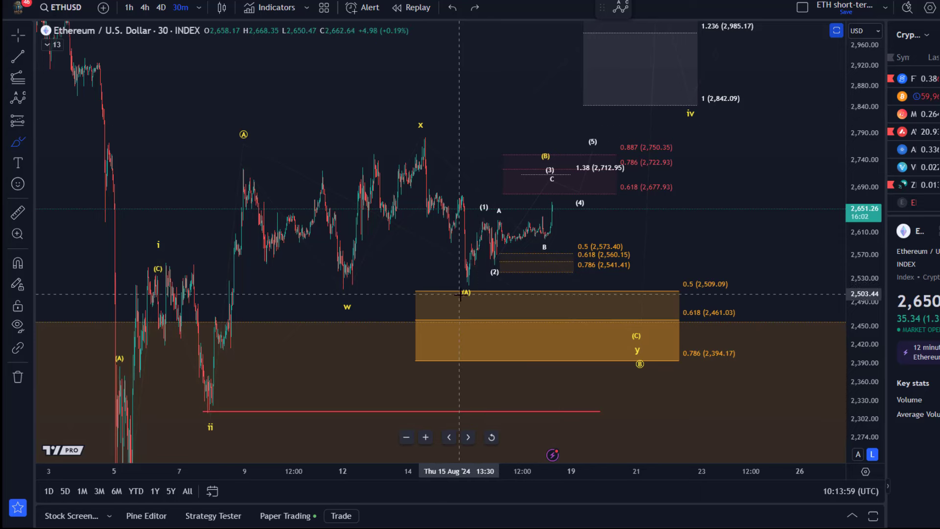
- Return to the cursor tool, test-move point B and back, then pan and zoom toward recent price action
key(Escape)
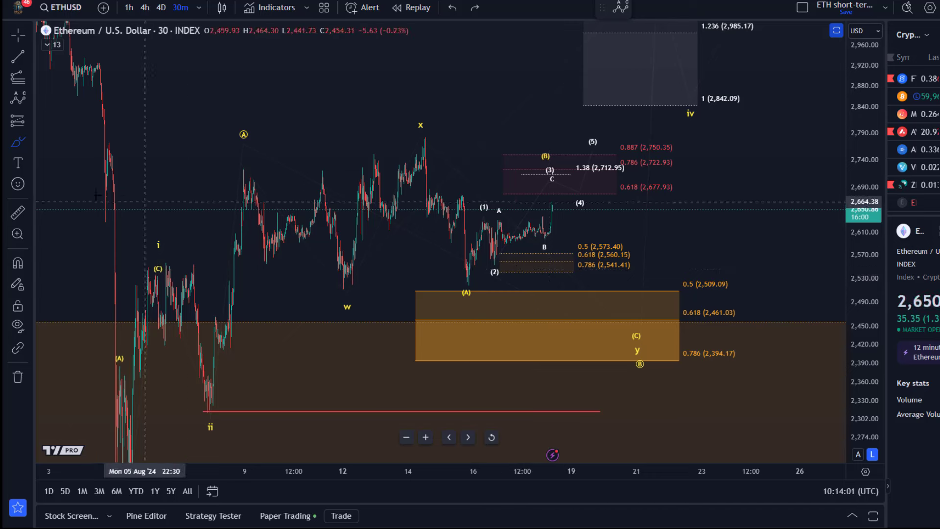
drag(639, 364, 469, 308)
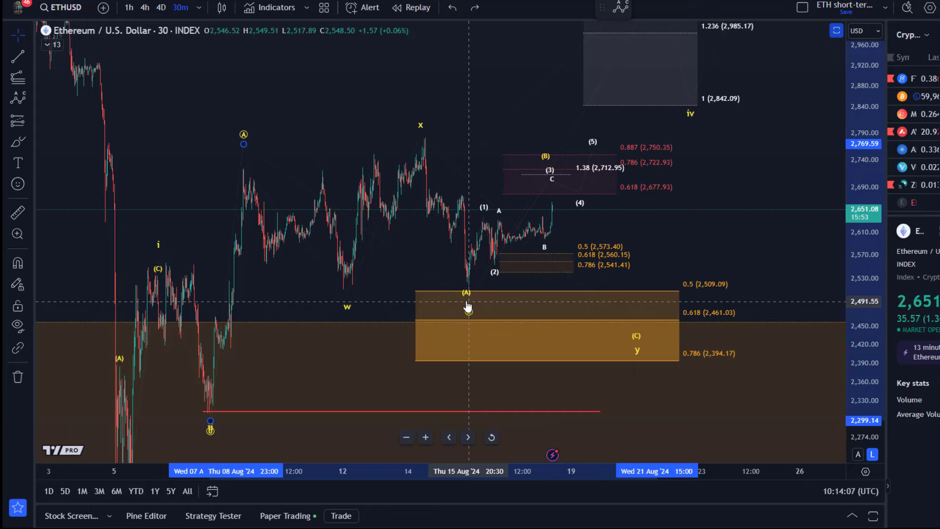
drag(469, 307, 636, 360)
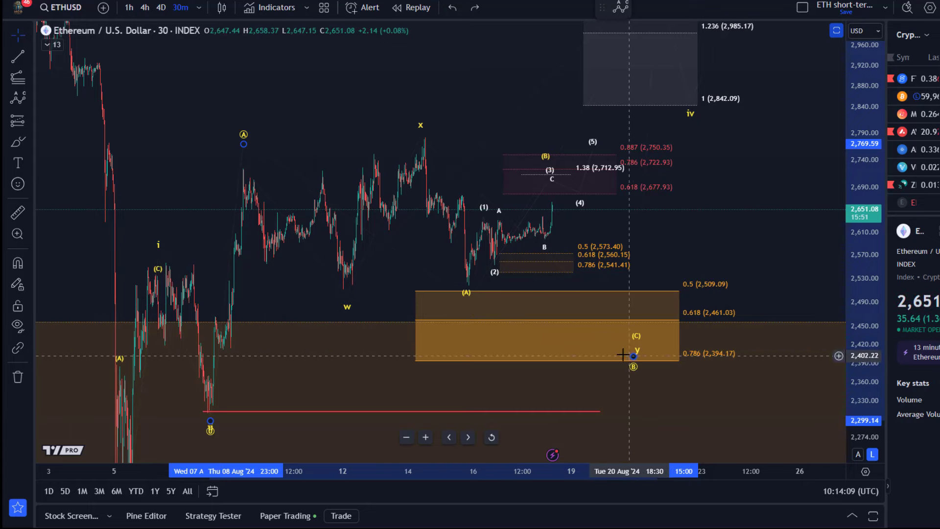
scroll(625, 354, up, 5)
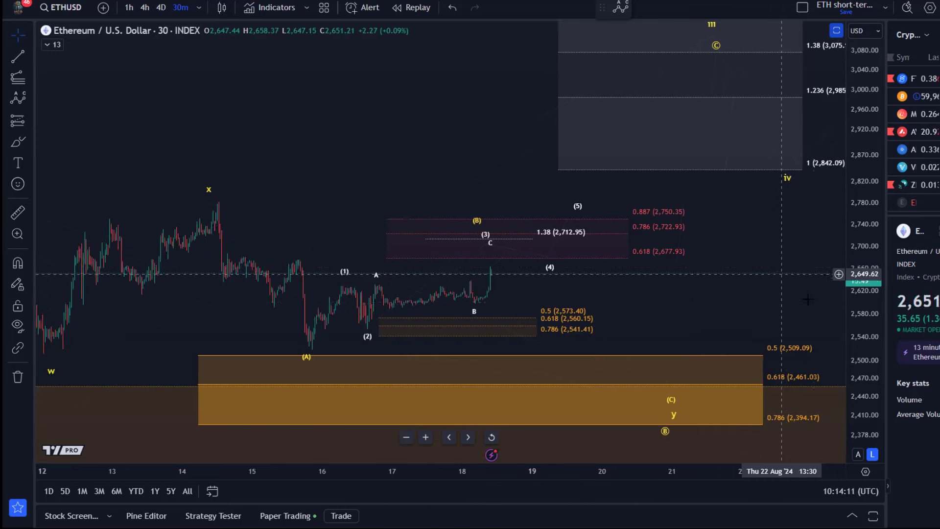
drag(798, 300, 779, 351)
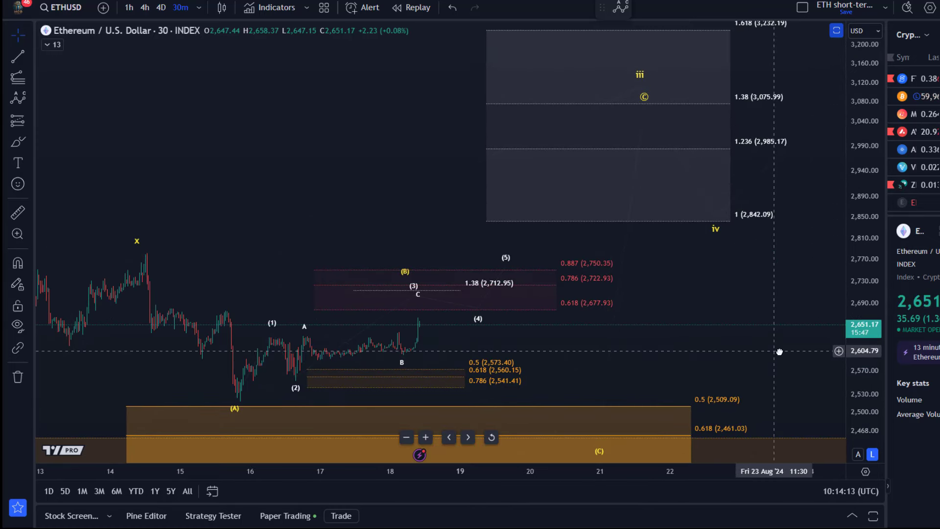
scroll(696, 325, down, 2)
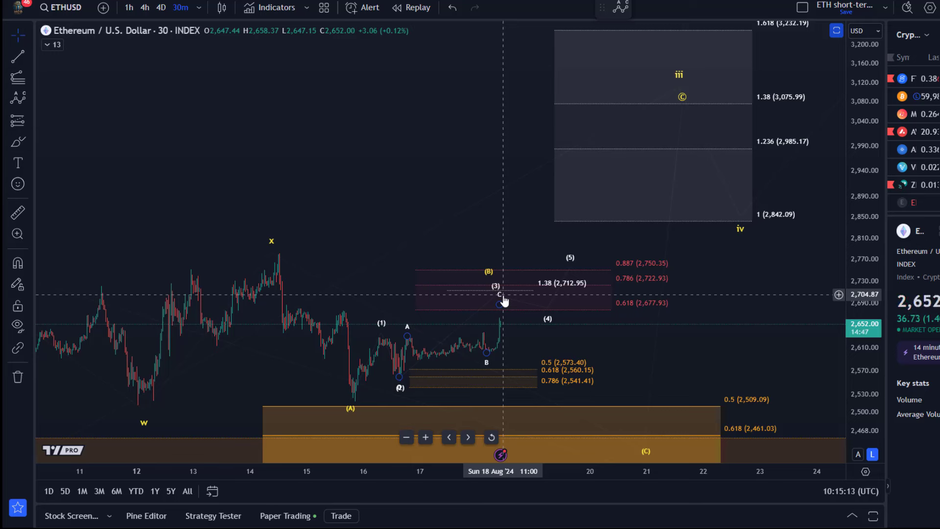
- Adjust the yellow (0)-(A)-(B)-(C) wave's (B) point, then pan and zoom to the lower target zone
click(487, 281)
mouse_move(488, 281)
mouse_down()
mouse_move(560, 260)
mouse_move(495, 274)
mouse_up()
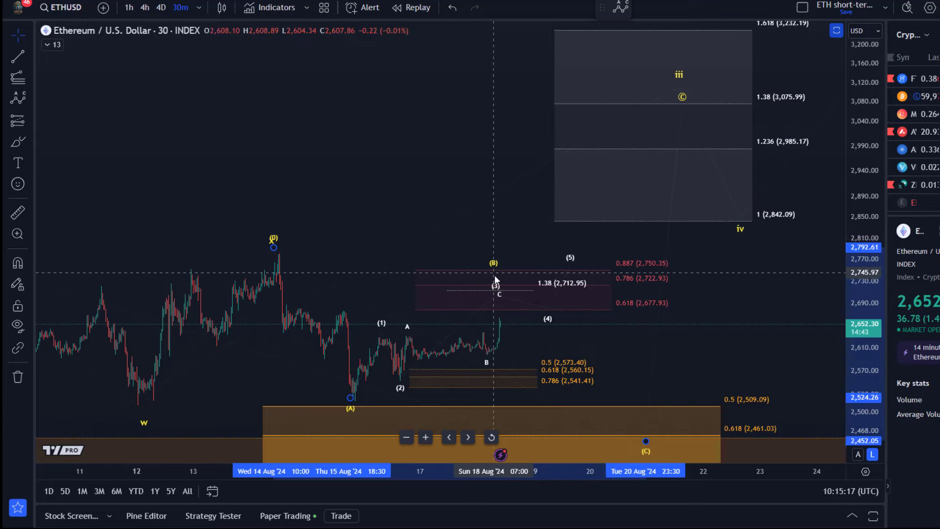
drag(422, 187, 391, 114)
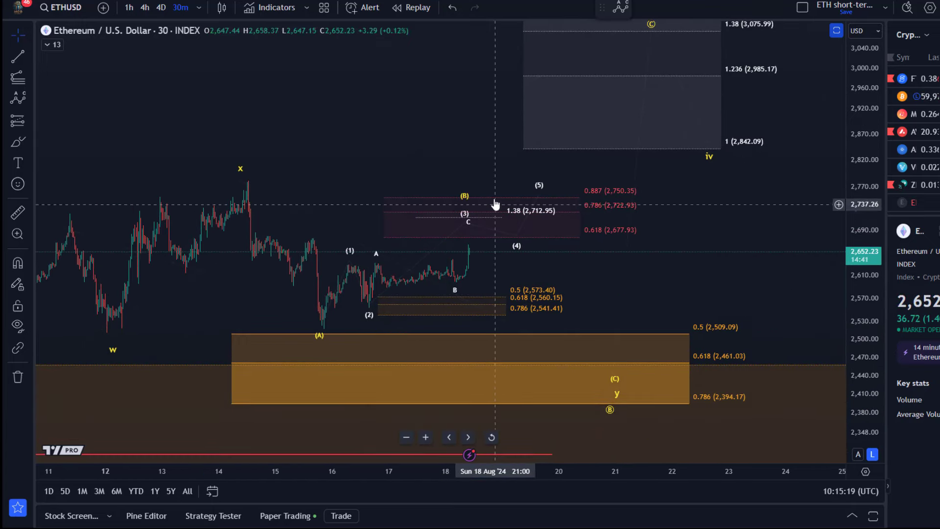
scroll(357, 235, down, 4)
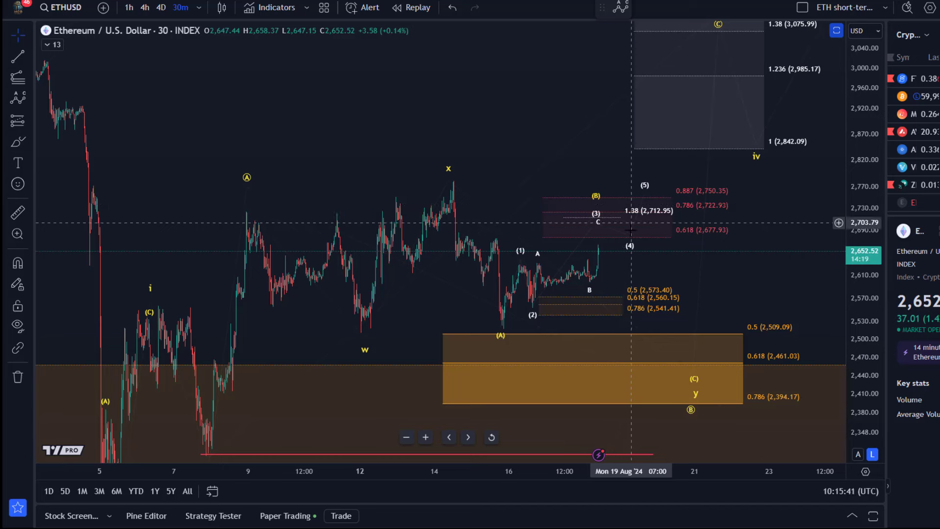
- Move the white count's wave (5) point down to about 2,751 and deselect it
click(632, 253)
drag(645, 194, 657, 197)
click(465, 151)
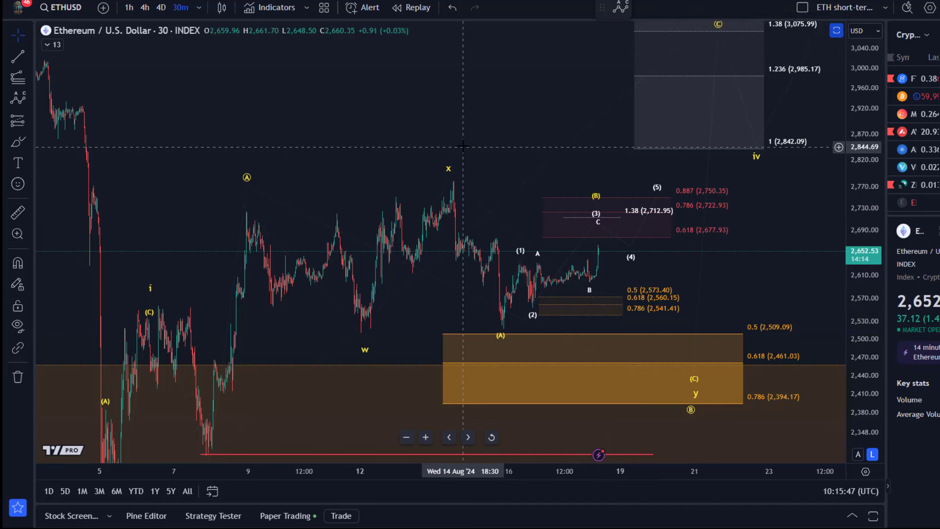